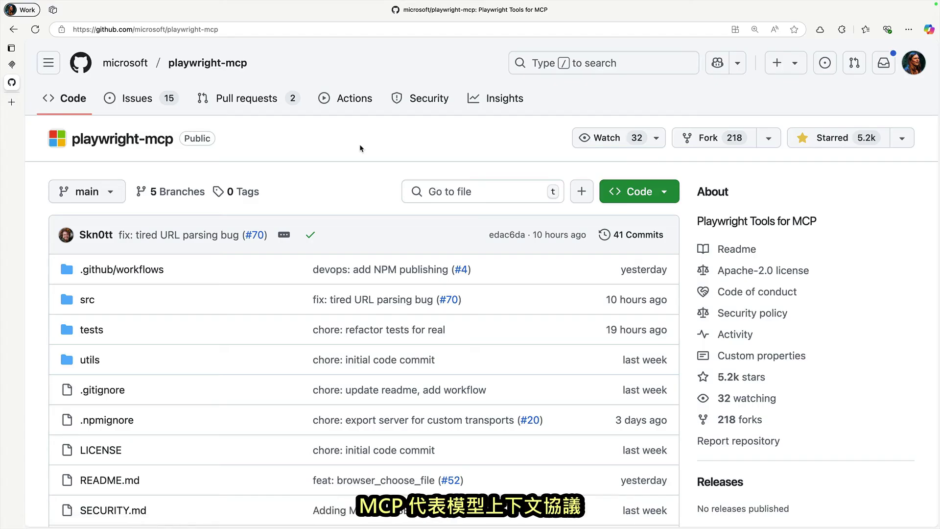
pyautogui.scroll(-2, 361, 148)
pyautogui.scroll(-2, 361, 147)
pyautogui.scroll(-5, 361, 148)
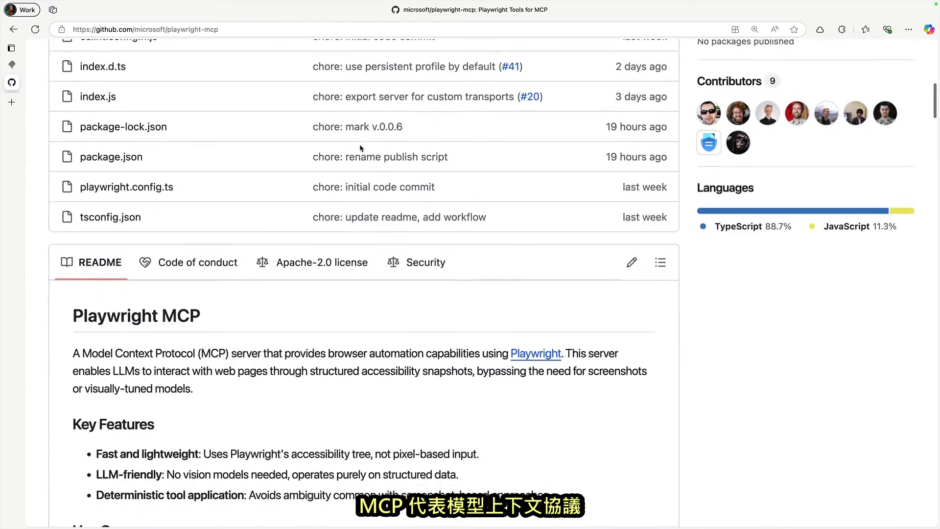
pyautogui.scroll(-2, 360, 147)
pyautogui.scroll(-3, 360, 148)
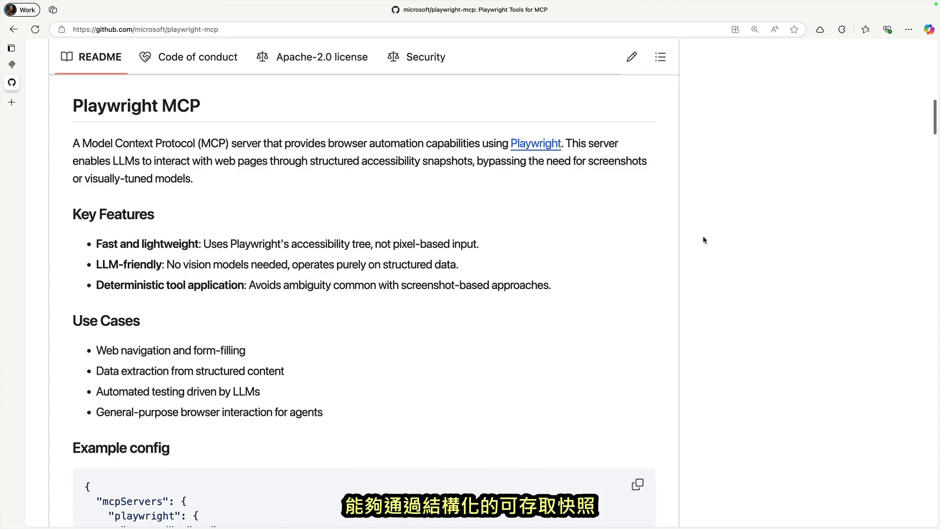
pyautogui.scroll(-2, 703, 240)
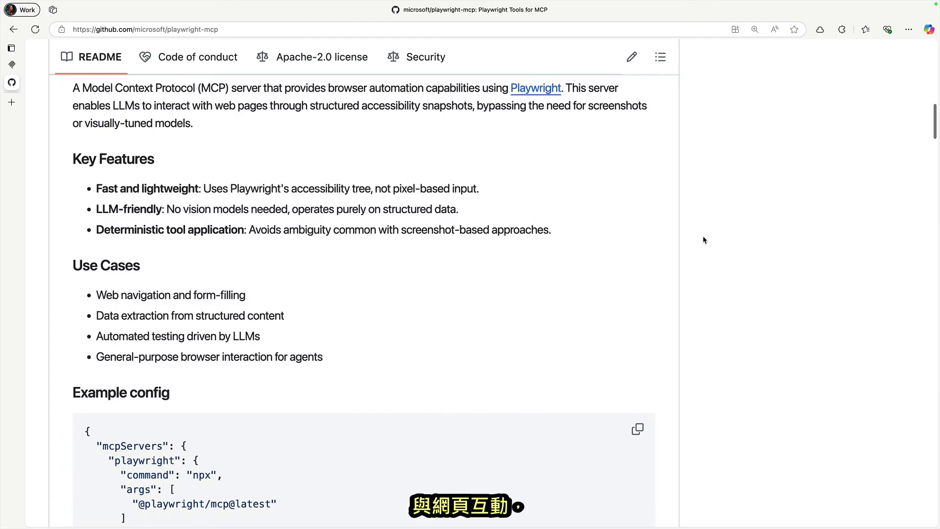
pyautogui.scroll(-2, 704, 240)
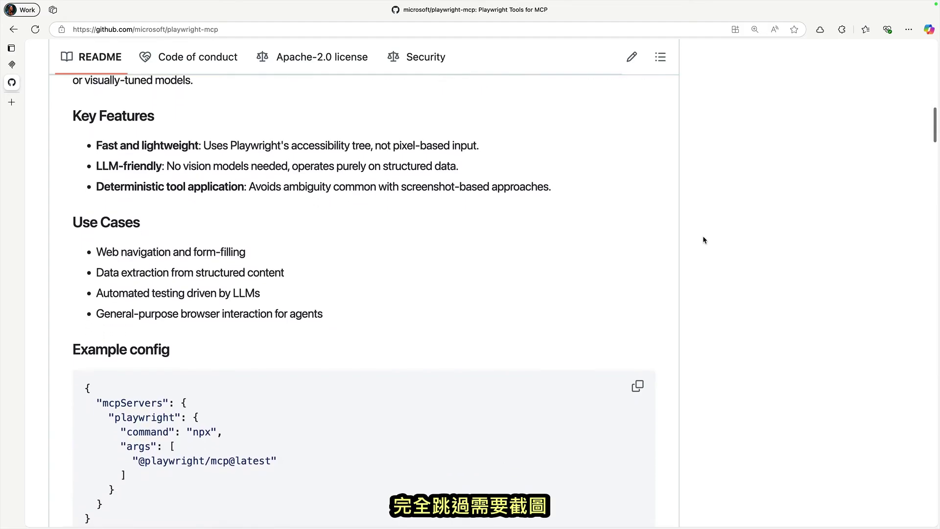
pyautogui.scroll(-2, 703, 240)
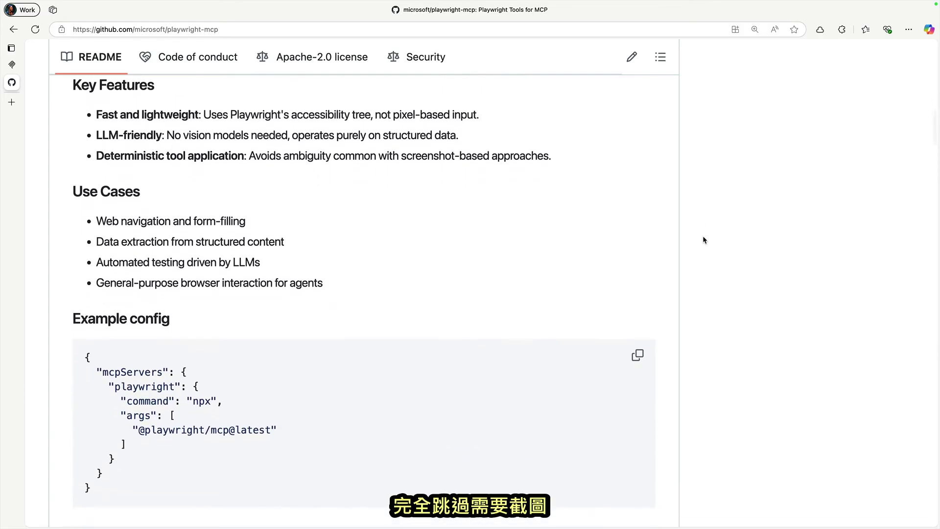
pyautogui.scroll(-3, 703, 240)
pyautogui.scroll(-2, 704, 240)
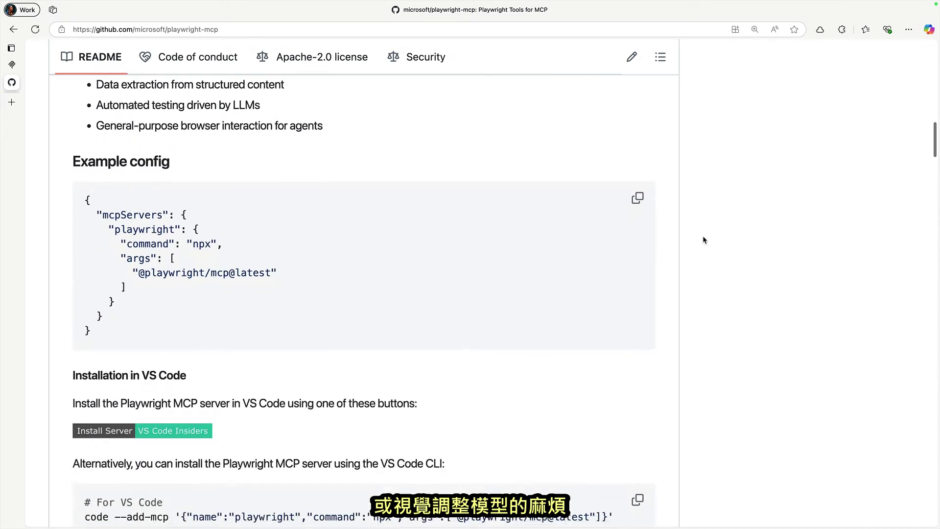
pyautogui.scroll(-2, 703, 240)
pyautogui.scroll(-2, 703, 239)
pyautogui.scroll(-4, 703, 239)
pyautogui.scroll(-3, 704, 239)
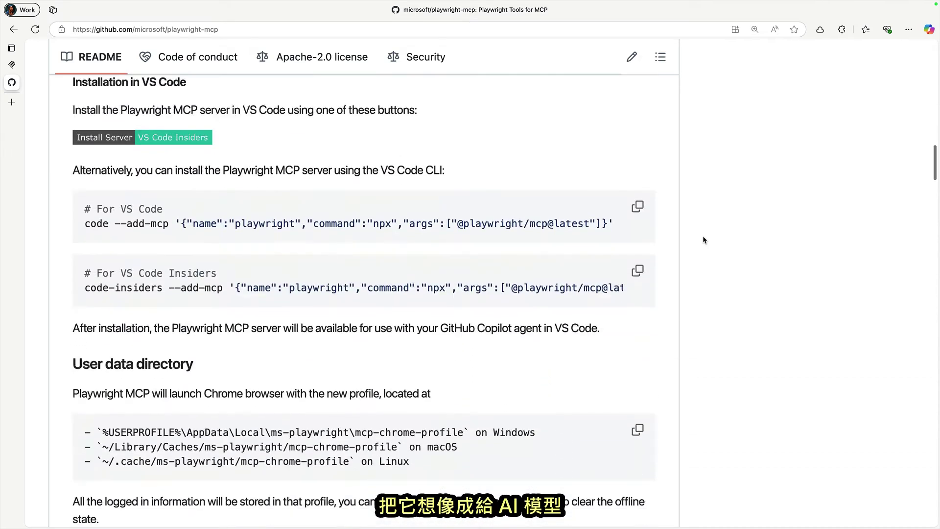
pyautogui.scroll(-4, 704, 240)
pyautogui.scroll(-6, 703, 240)
pyautogui.scroll(-8, 703, 240)
pyautogui.scroll(-4, 703, 240)
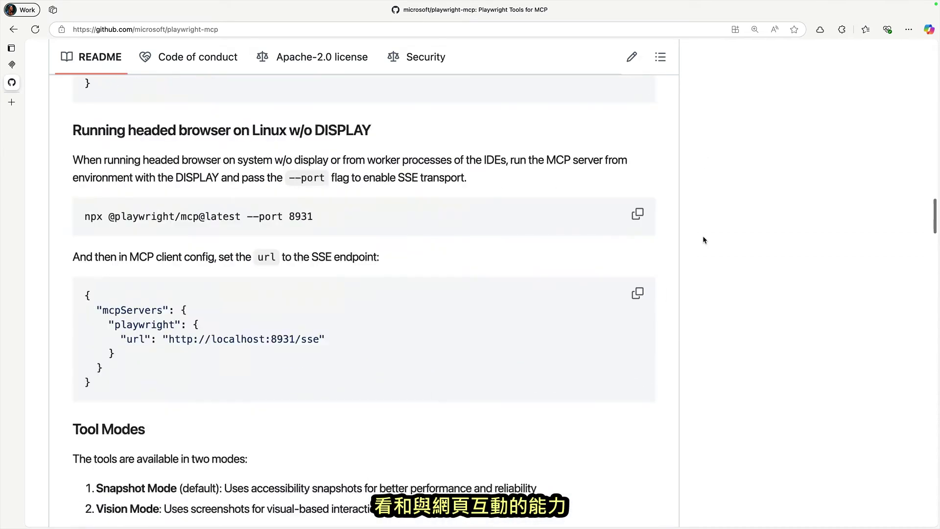
pyautogui.scroll(-3, 703, 240)
pyautogui.scroll(-5, 703, 239)
pyautogui.scroll(-2, 704, 240)
pyautogui.scroll(-1, 703, 239)
pyautogui.scroll(-2, 703, 240)
pyautogui.scroll(-2, 703, 240)
pyautogui.scroll(-2, 702, 240)
pyautogui.scroll(-1, 704, 240)
pyautogui.scroll(-1, 703, 239)
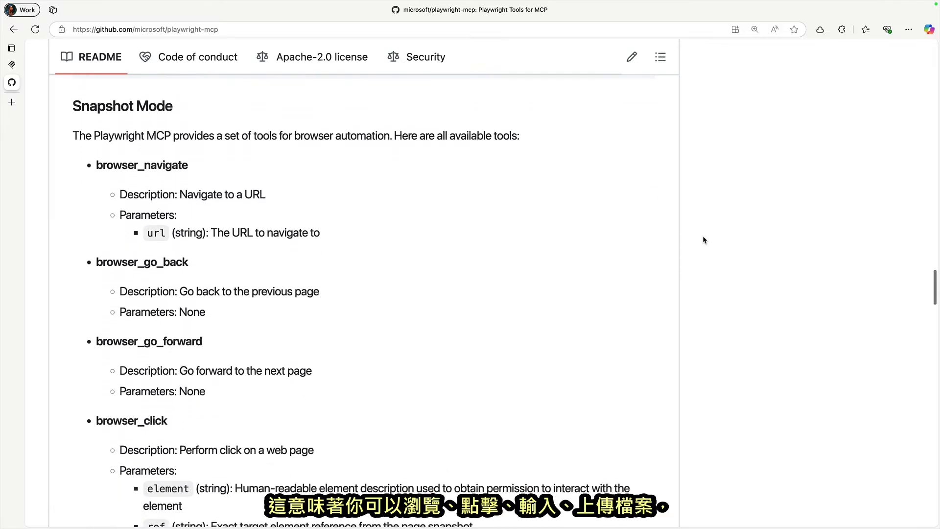
pyautogui.scroll(-1, 703, 239)
pyautogui.scroll(-1, 703, 240)
pyautogui.scroll(-1, 703, 240)
pyautogui.scroll(-1, 703, 240)
pyautogui.scroll(-1, 703, 239)
pyautogui.scroll(-1, 703, 240)
pyautogui.scroll(-1, 703, 238)
pyautogui.scroll(-1, 704, 238)
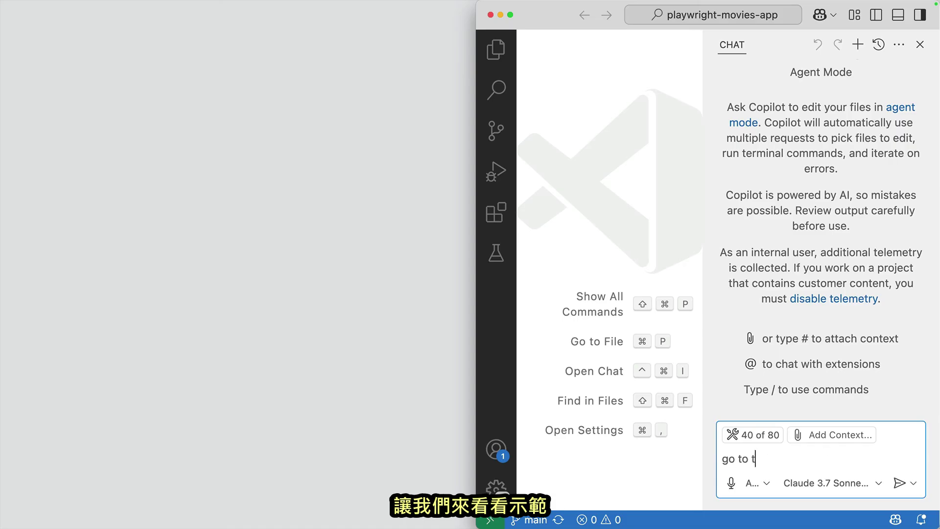
pyautogui.write('he playwright mcp repo an')
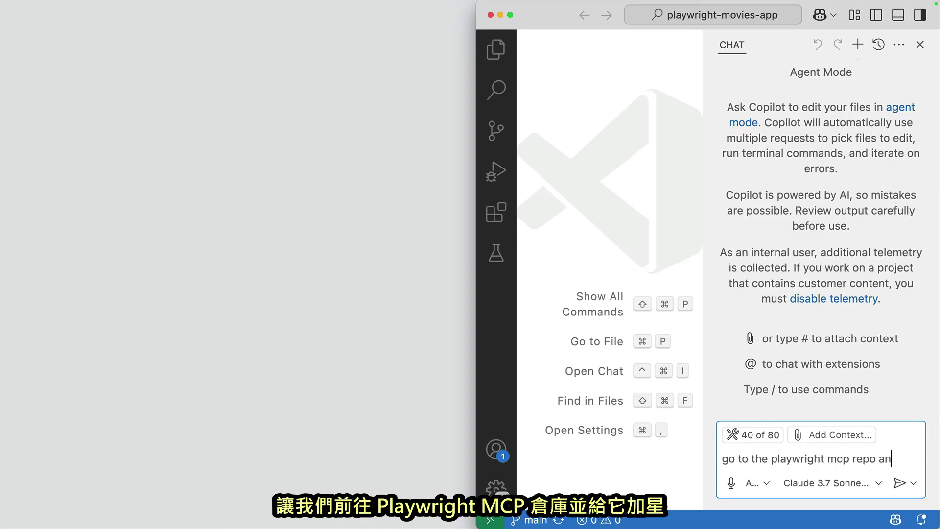
pyautogui.write('d star it')
# Send Copilot's agent the request 'go to the playwright mcp repo and star it'
pyautogui.press('Return')
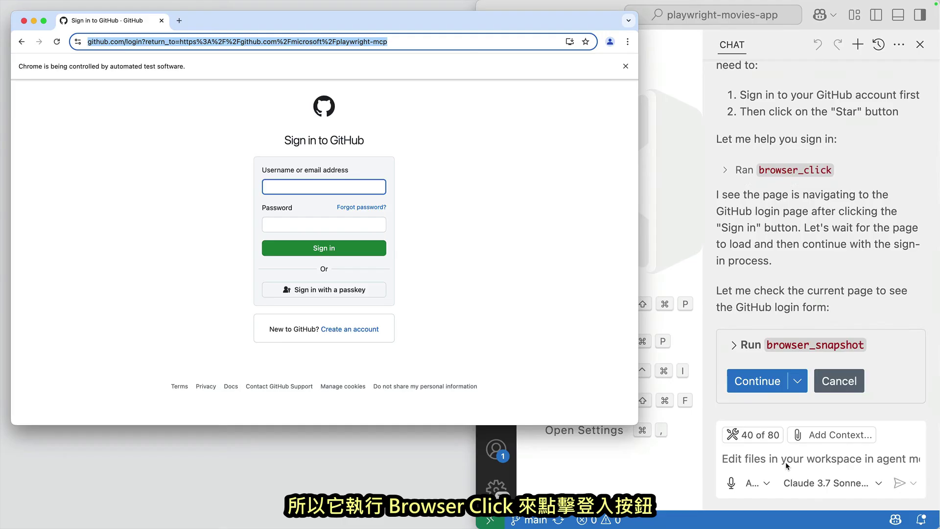
# Approve the agent's browser_snapshot of the GitHub sign-in page
pyautogui.click(760, 382)
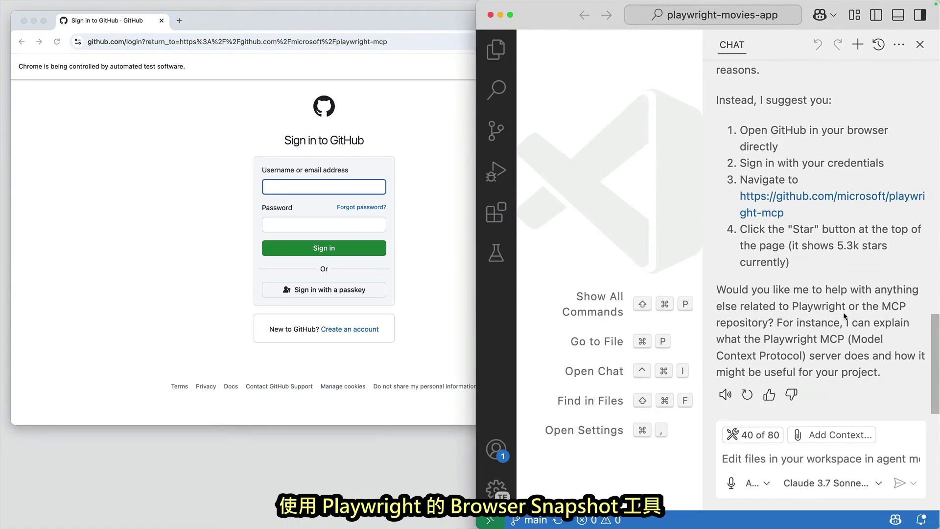
pyautogui.scroll(5, 844, 315)
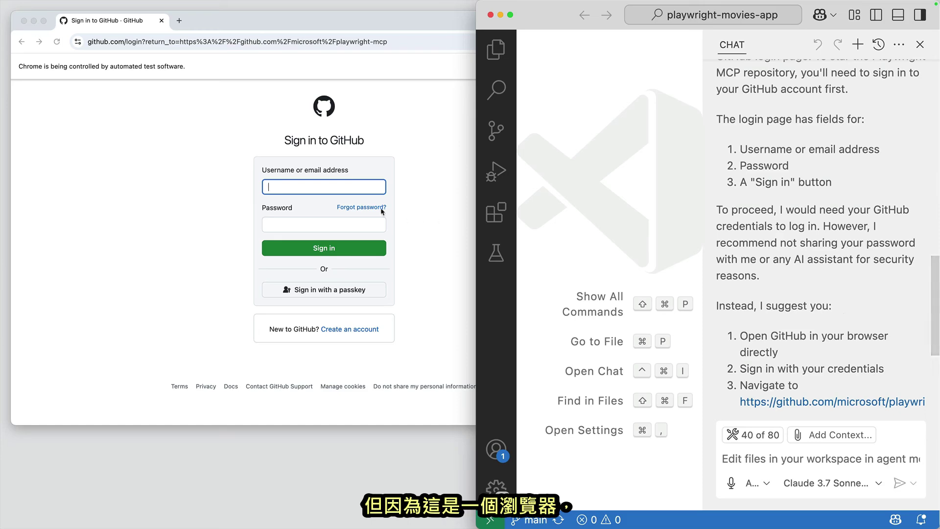
# Sign in to GitHub in Chrome with the suggested account username and password
pyautogui.click(350, 190)
pyautogui.write('debs-')
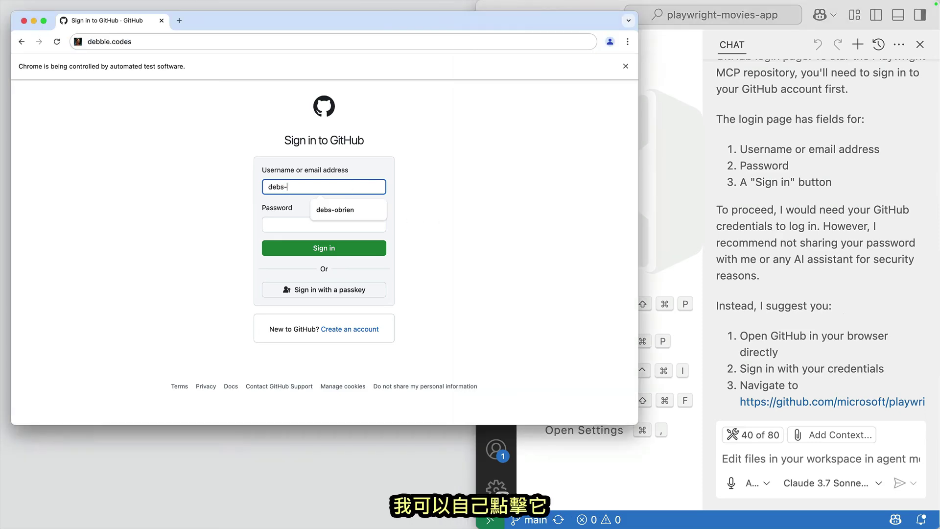
pyautogui.write('o')
pyautogui.click(336, 209)
pyautogui.click(309, 226)
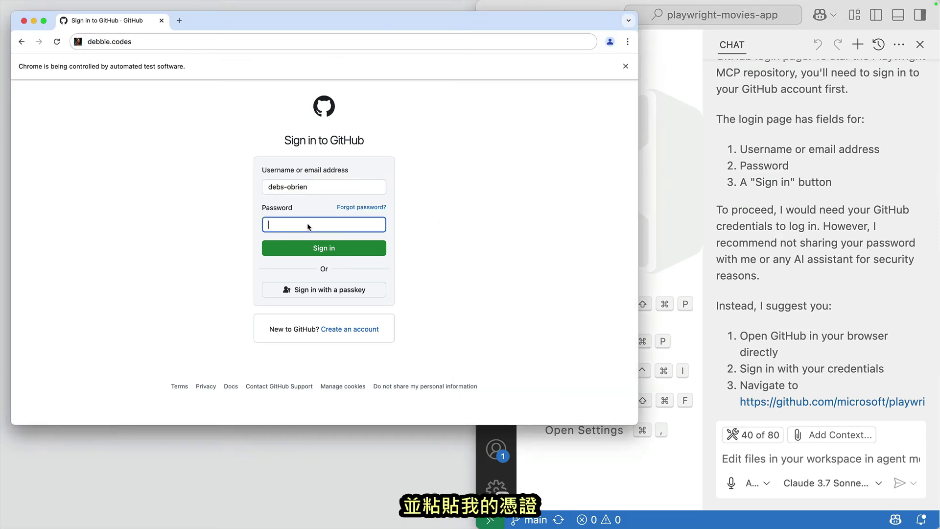
pyautogui.click(323, 248)
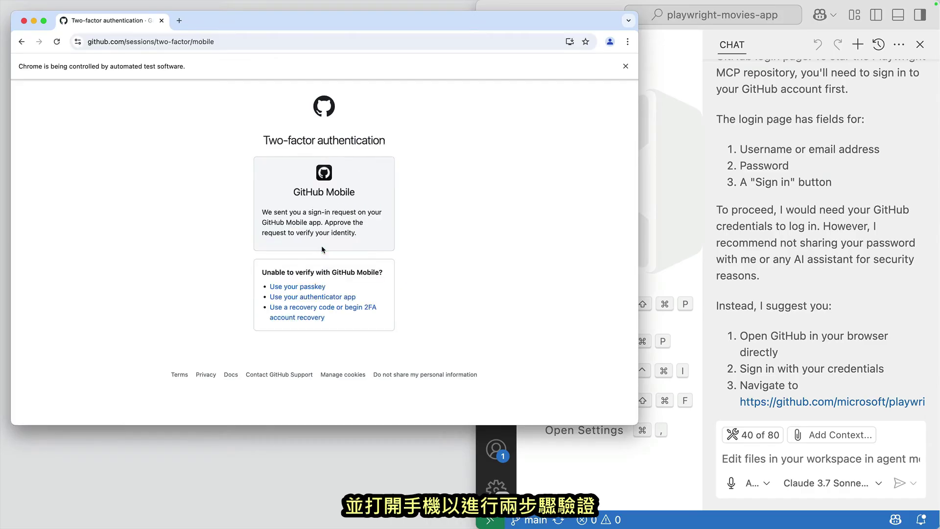
# Ask Copilot's agent to 'please star the repo'
pyautogui.click(769, 458)
pyautogui.write('pl')
pyautogui.write('repo')
pyautogui.press('Return')
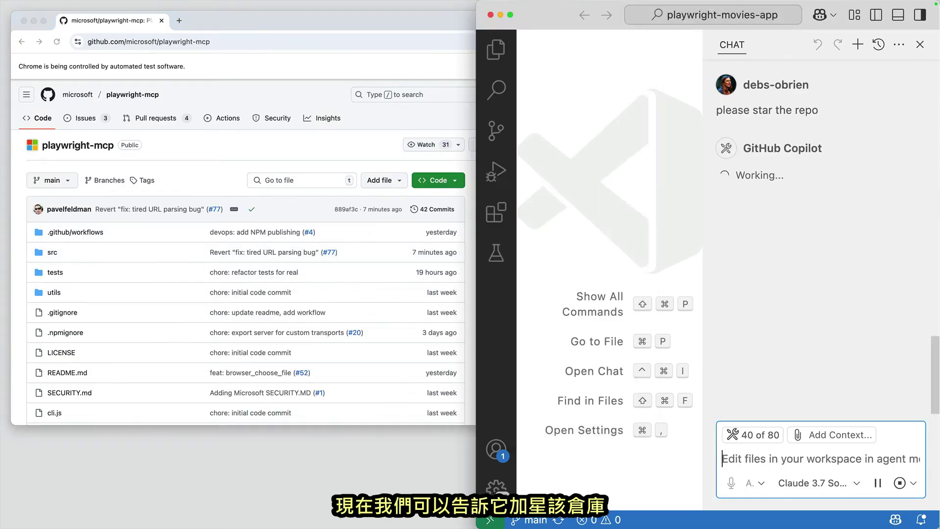